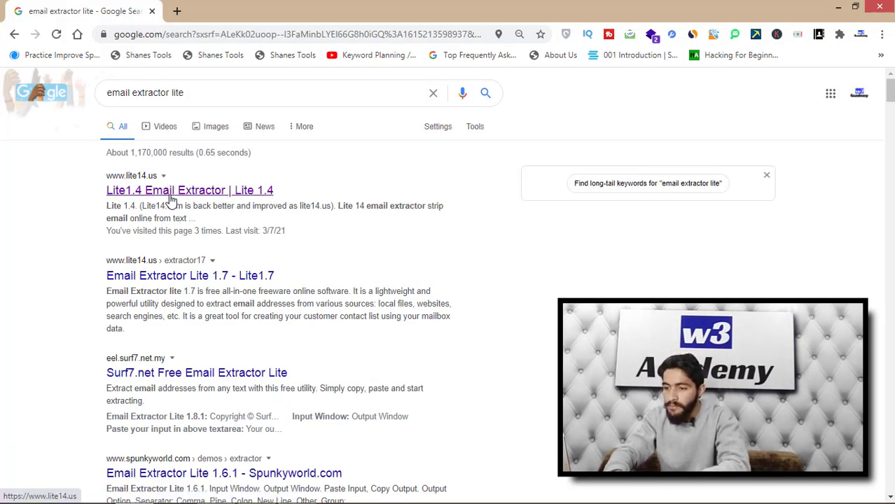
Open the Lite1.4 Email Extractor search result and load google.com in a new browser tab.
{"action": "left_click", "coordinate": [149, 192]}
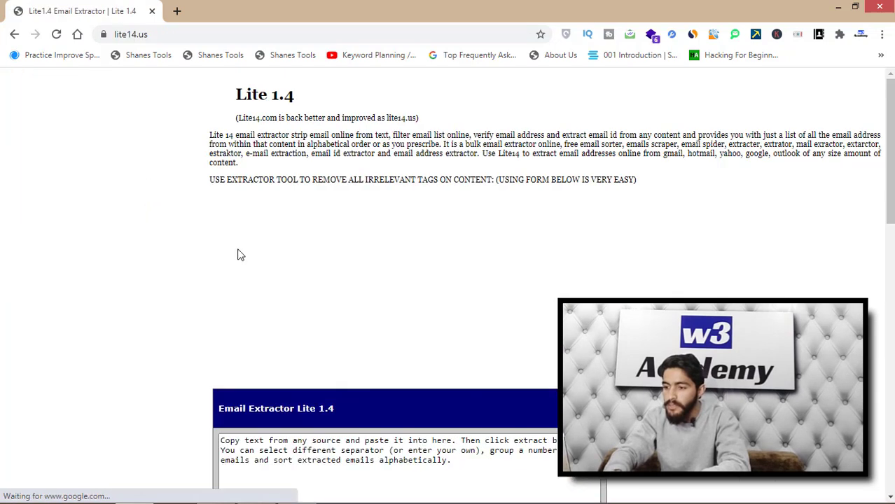
{"action": "scroll", "coordinate": [266, 284], "scroll_direction": "down", "scroll_amount": 2}
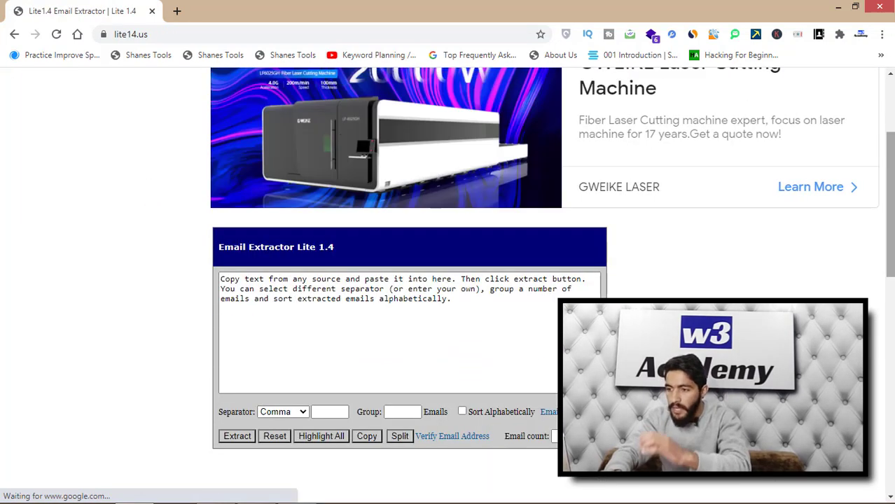
{"action": "left_click", "coordinate": [178, 12]}
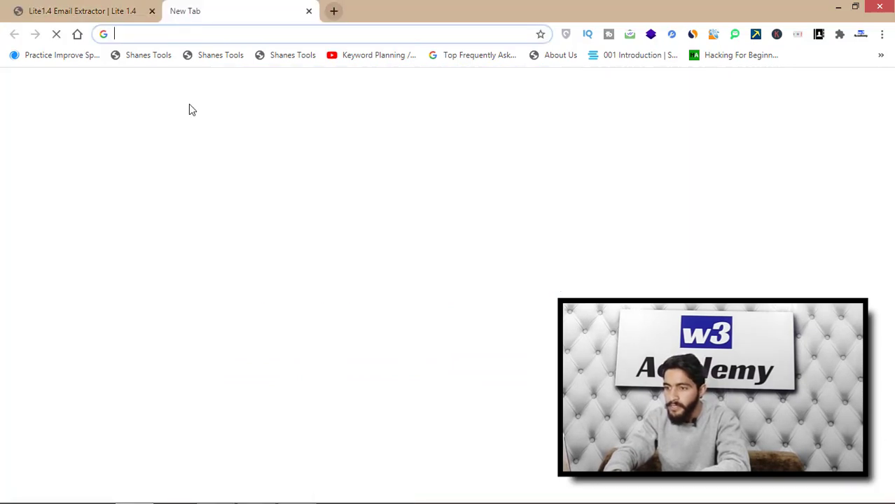
{"action": "type", "text": "google.com"}
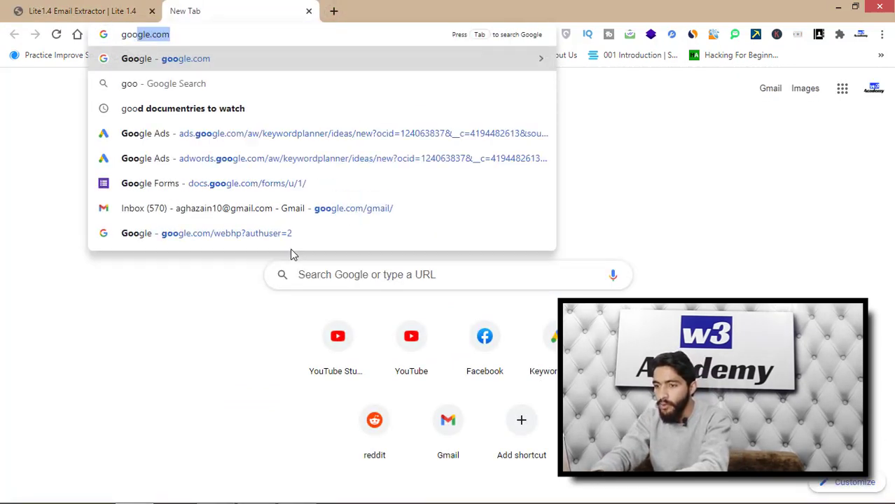
{"action": "key", "text": "Return"}
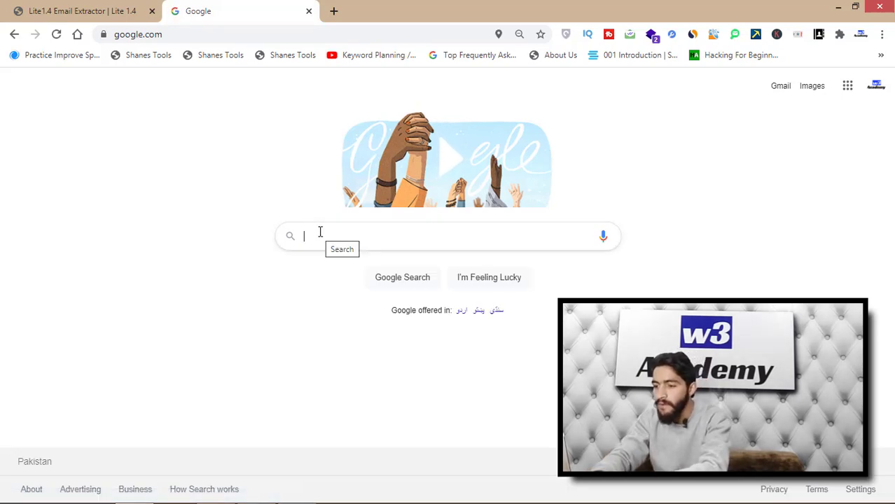
{"action": "type", "text": "site"}
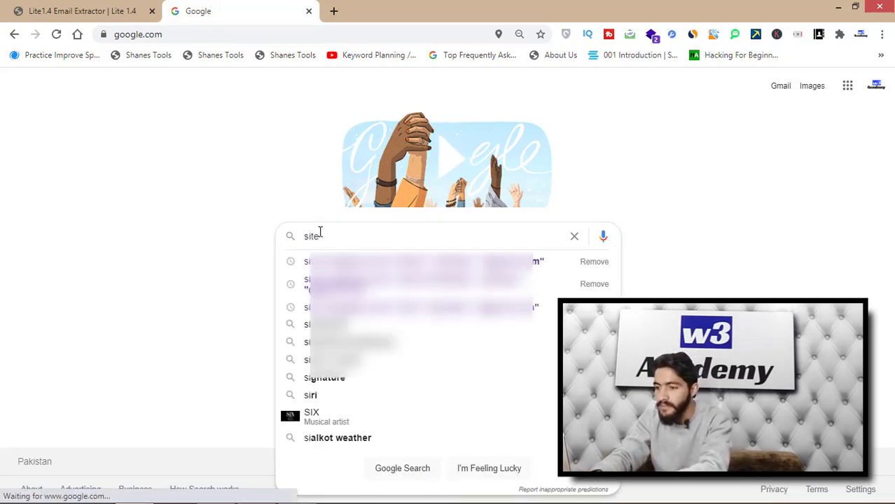
{"action": "type", "text": ":in"}
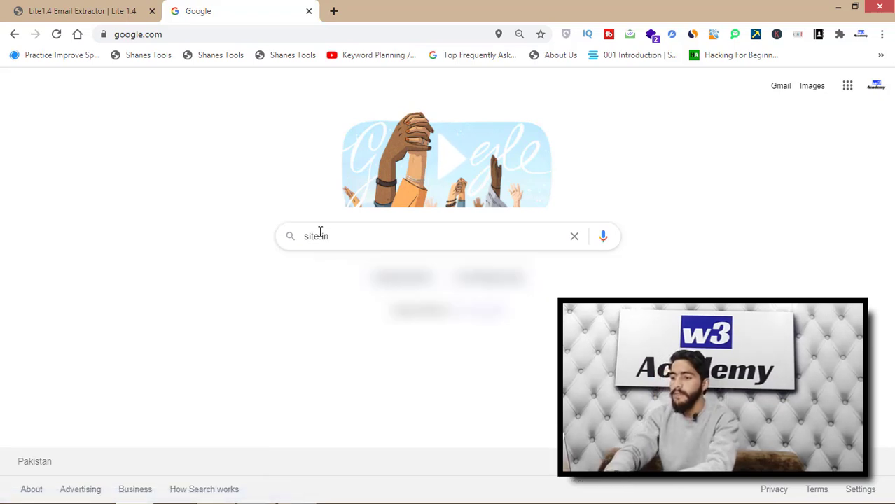
{"action": "type", "text": "stagram"}
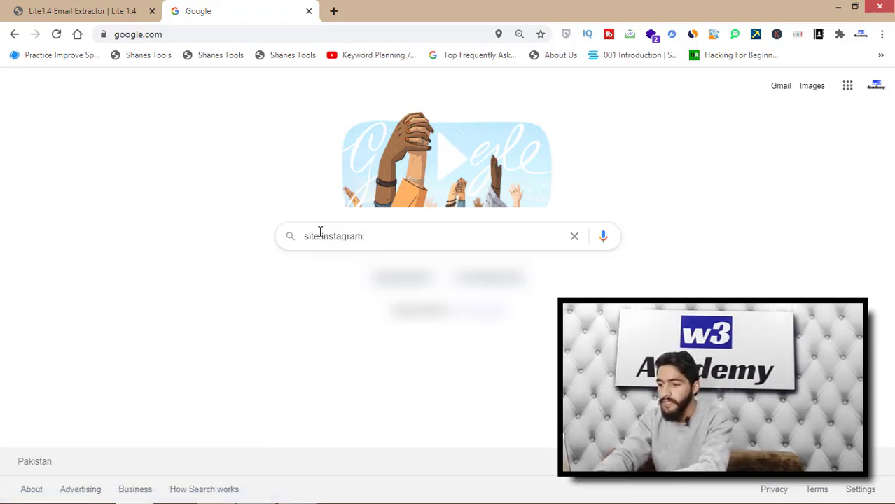
{"action": "type", "text": ".com"}
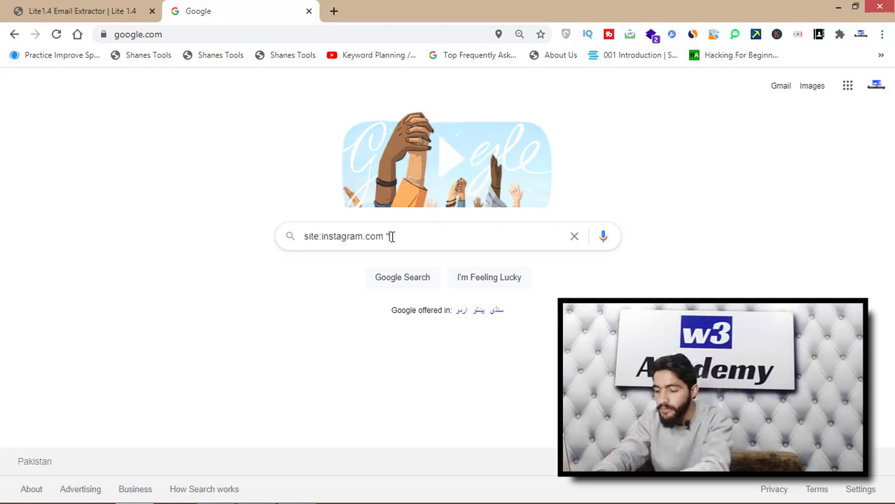
{"action": "type", "text": "food\""}
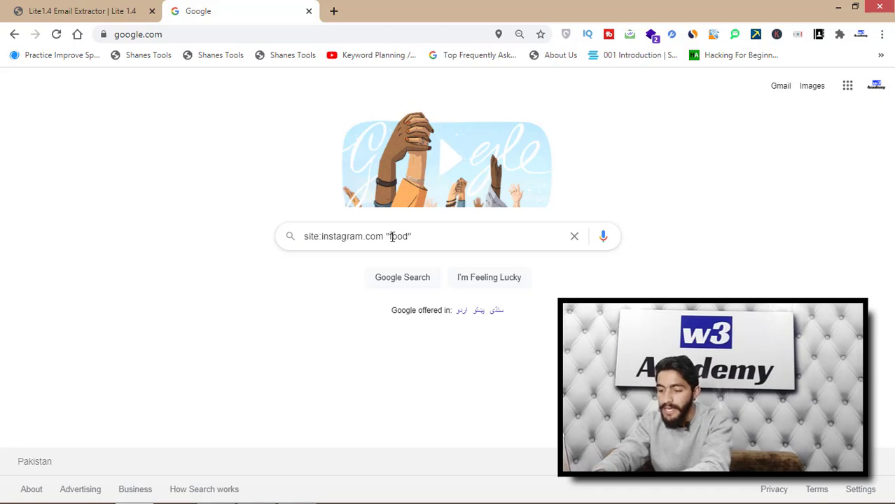
{"action": "type", "text": " \""}
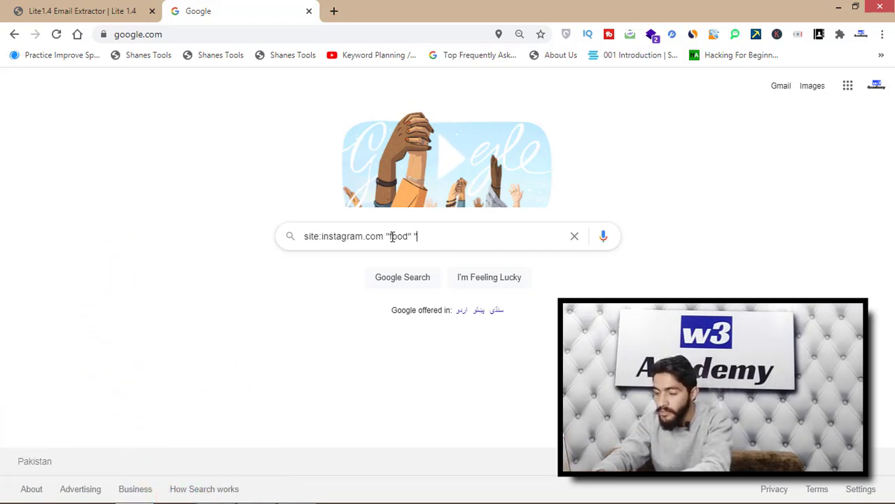
{"action": "type", "text": "Pakistan\""}
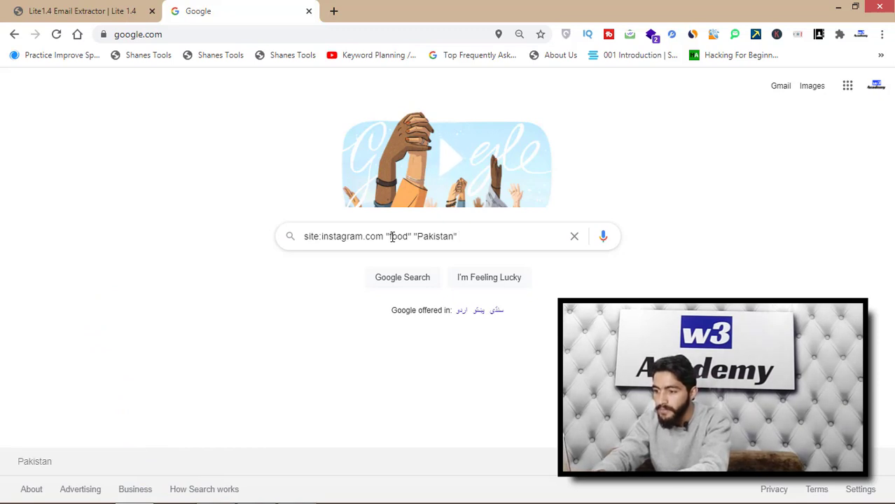
{"action": "type", "text": " \"@"}
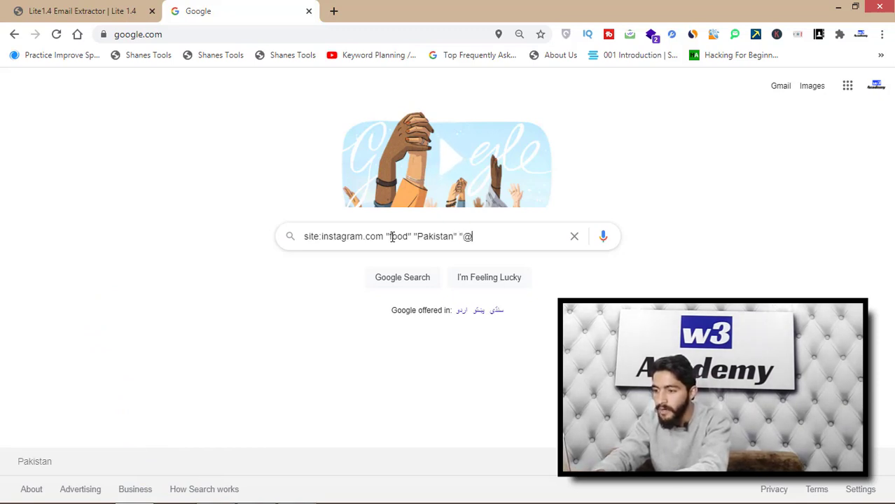
{"action": "type", "text": "gmail.com"}
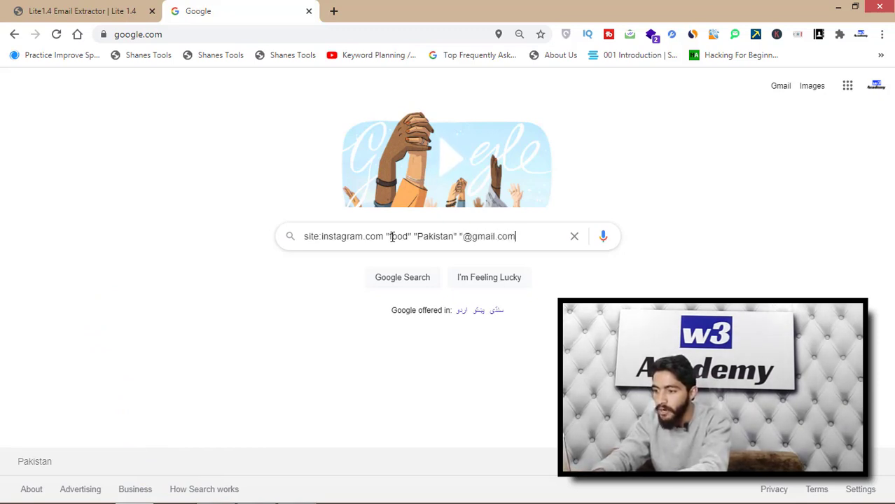
{"action": "type", "text": "\""}
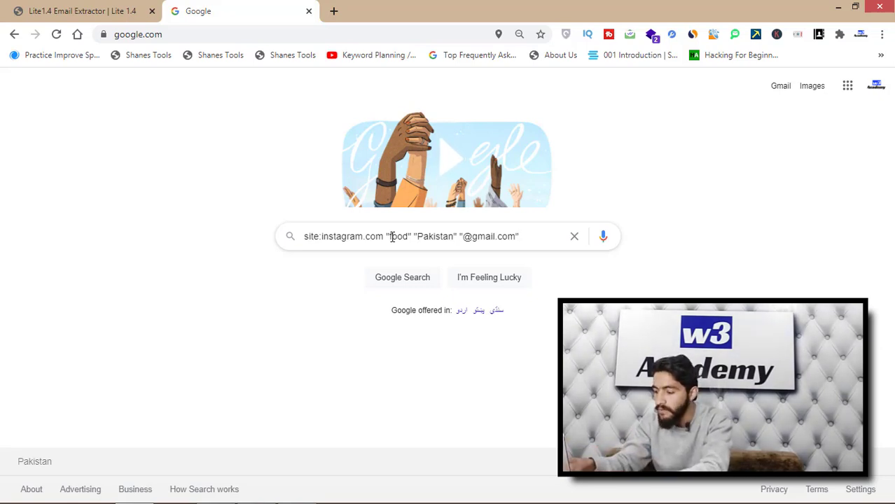
{"action": "key", "text": "Return"}
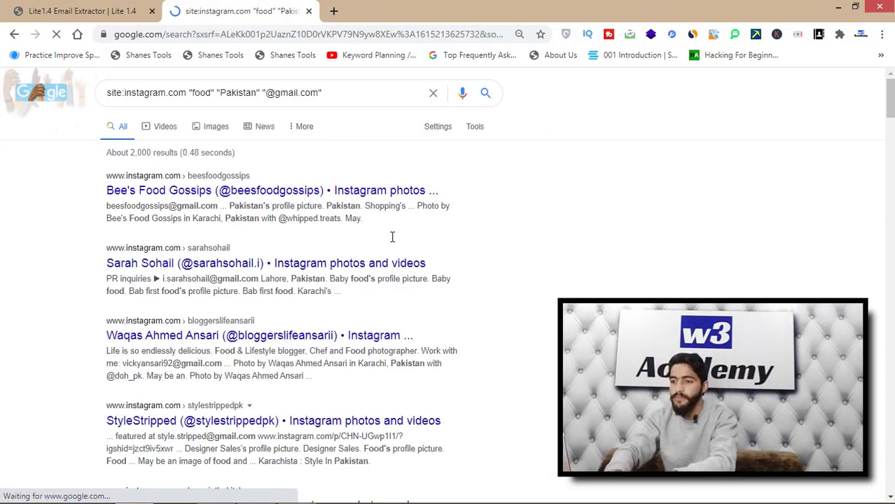
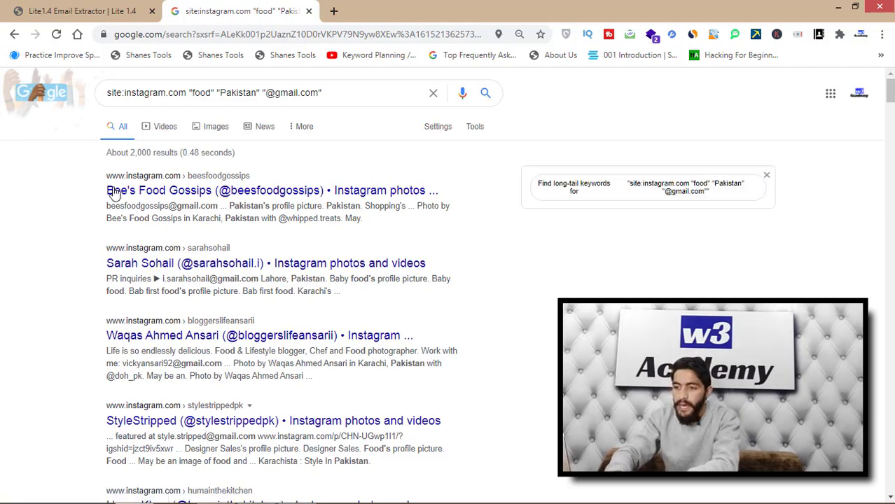
Look through the search results and the Search Settings page, including results per page and region, and return to the results.
{"action": "scroll", "coordinate": [280, 280], "scroll_direction": "down", "scroll_amount": 15}
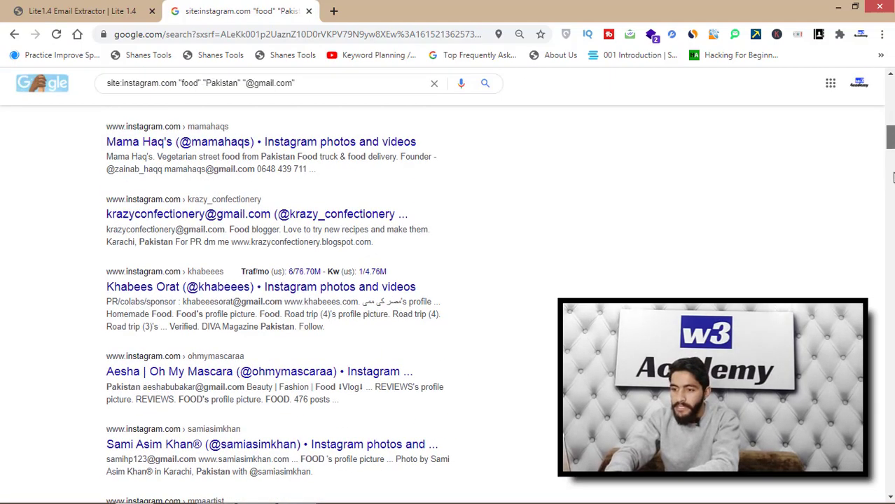
{"action": "scroll", "coordinate": [280, 280], "scroll_direction": "up", "scroll_amount": 13}
{"action": "scroll", "coordinate": [714, 131], "scroll_direction": "up", "scroll_amount": 2}
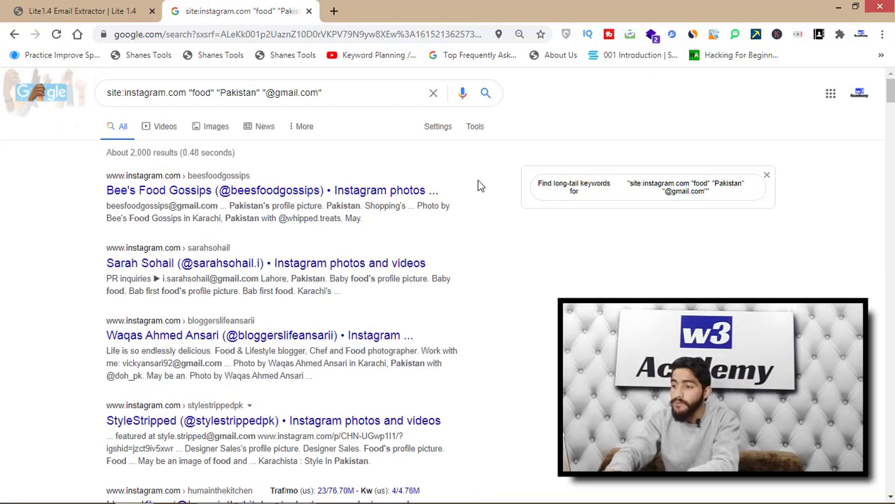
{"action": "left_click", "coordinate": [440, 133]}
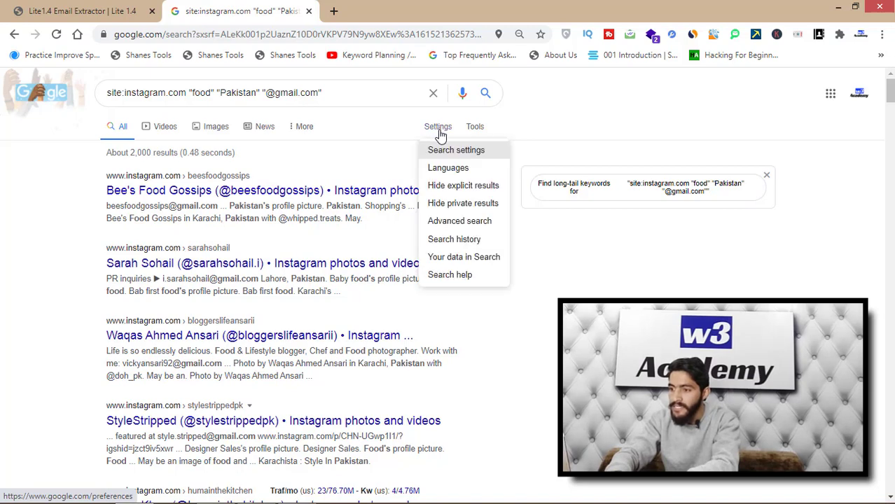
{"action": "left_click", "coordinate": [448, 149]}
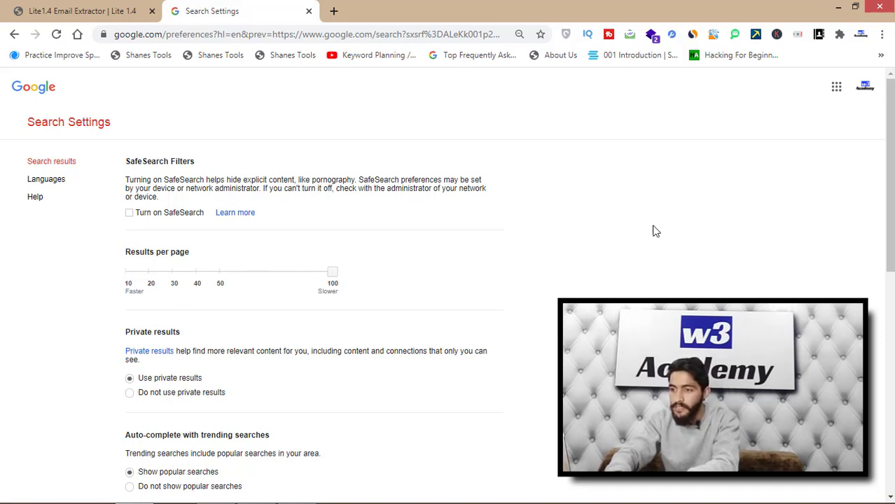
{"action": "left_click", "coordinate": [891, 373]}
{"action": "scroll", "coordinate": [891, 372], "scroll_direction": "down", "scroll_amount": 1}
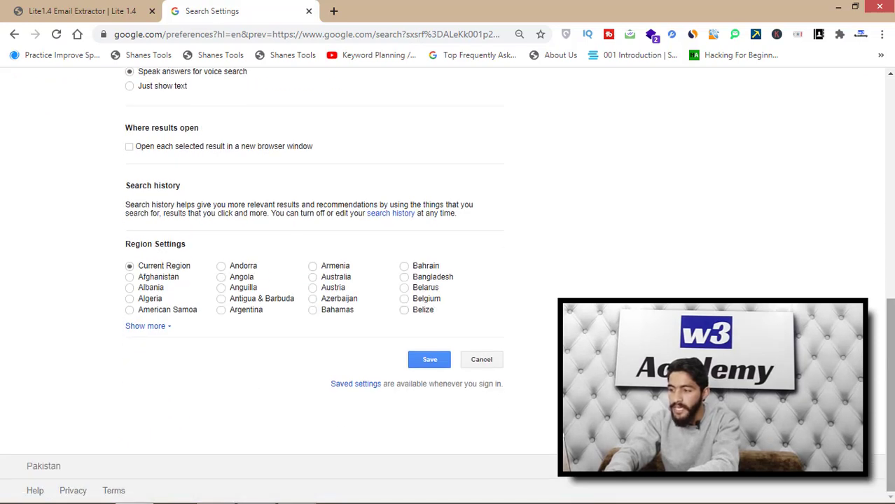
{"action": "scroll", "coordinate": [437, 312], "scroll_direction": "up", "scroll_amount": 10}
{"action": "left_click", "coordinate": [38, 54]}
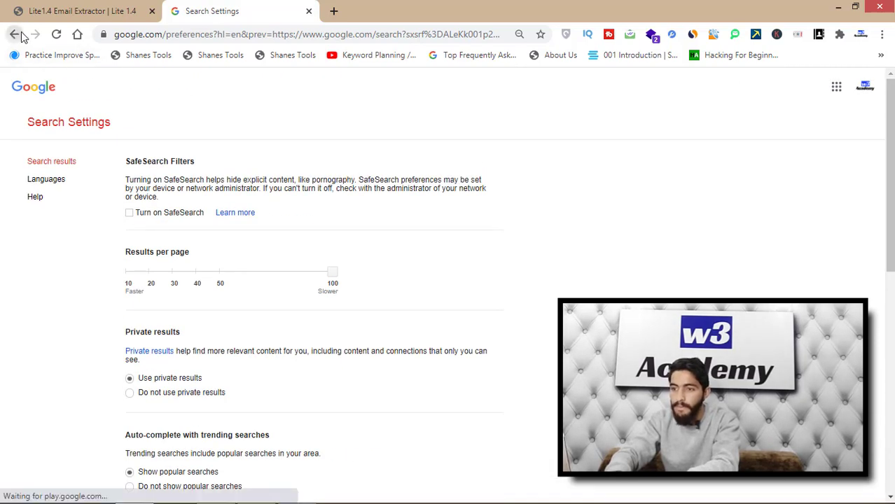
{"action": "left_click", "coordinate": [511, 108]}
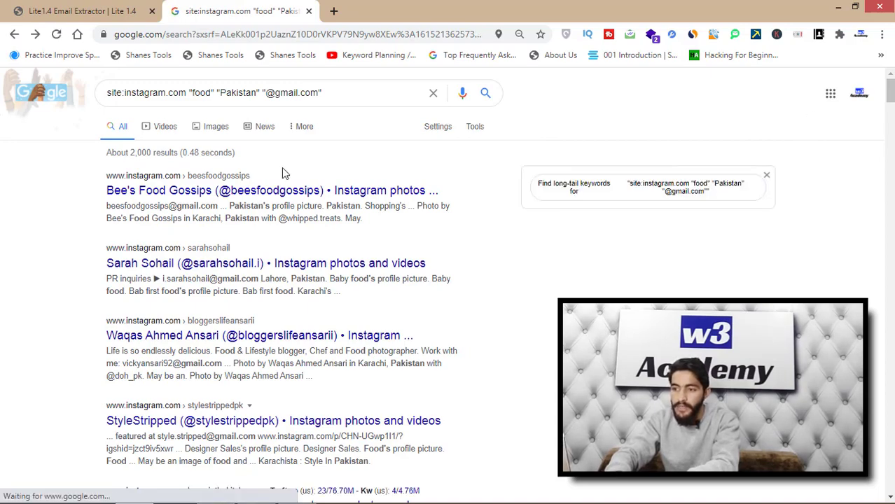
Copy the entire content of the Instagram search results page.
{"action": "mouse_move", "coordinate": [890, 102]}
{"action": "left_mouse_down"}
{"action": "mouse_move", "coordinate": [890, 273]}
{"action": "mouse_move", "coordinate": [890, 94]}
{"action": "left_mouse_up"}
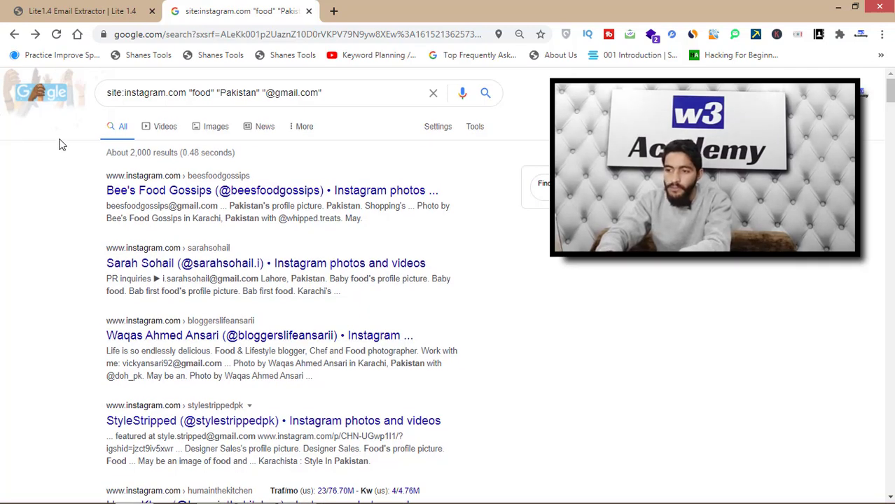
{"action": "left_click_drag", "start_coordinate": [82, 170], "coordinate": [37, 201]}
{"action": "left_click", "coordinate": [36, 201]}
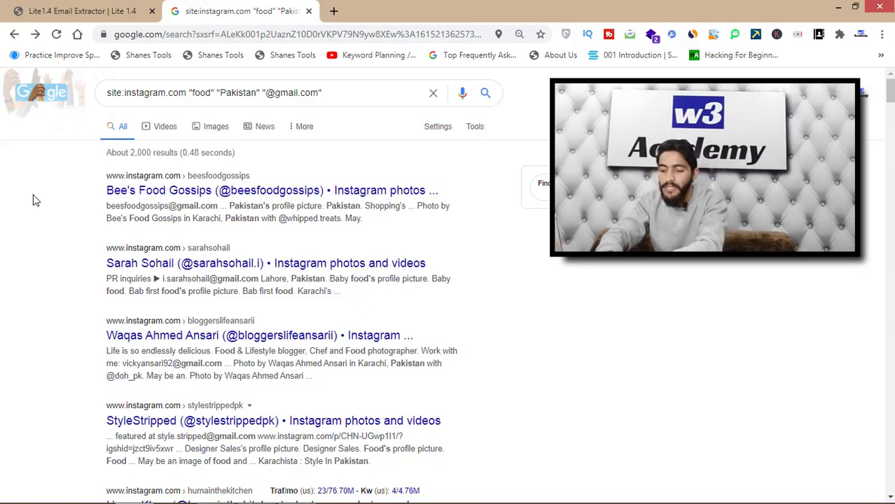
{"action": "key", "text": "ctrl+a"}
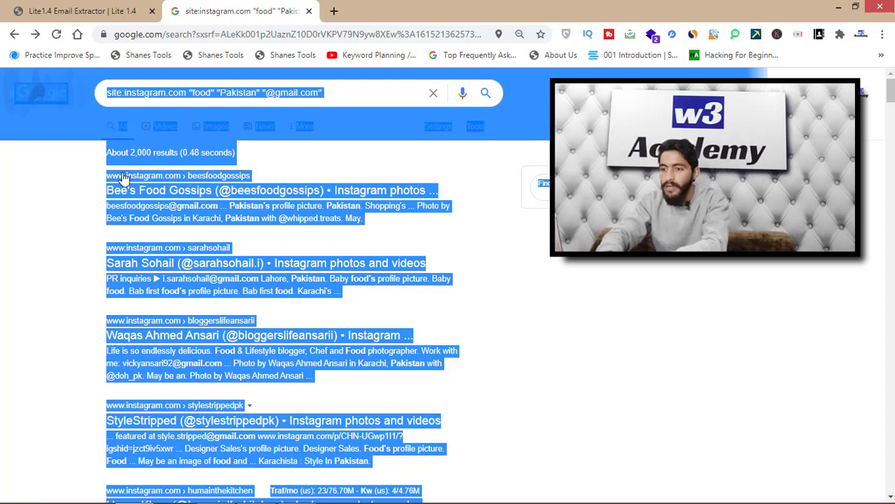
{"action": "right_click", "coordinate": [177, 189]}
{"action": "left_click", "coordinate": [147, 238]}
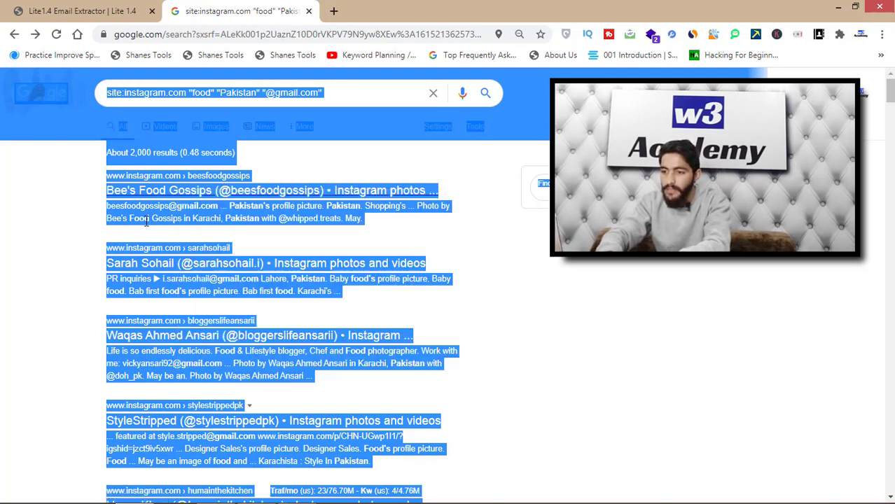
{"action": "right_click", "coordinate": [145, 223]}
{"action": "left_click", "coordinate": [177, 234]}
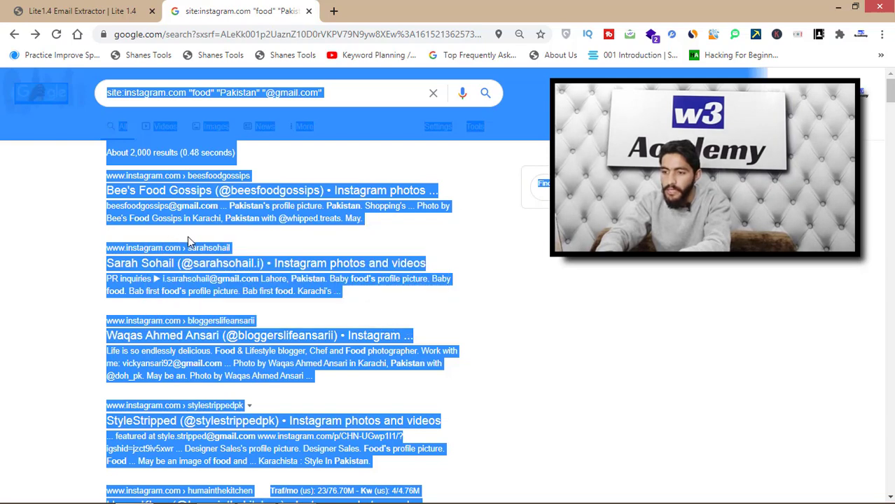
{"action": "left_click", "coordinate": [77, 231]}
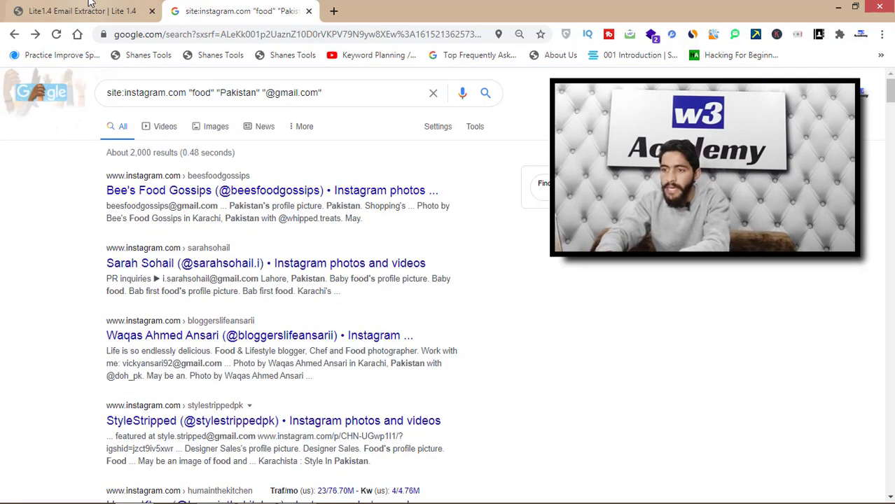
Return to the Email Extractor Lite 1.4 page and paste the copied search results into its text box.
{"action": "left_click", "coordinate": [42, 14]}
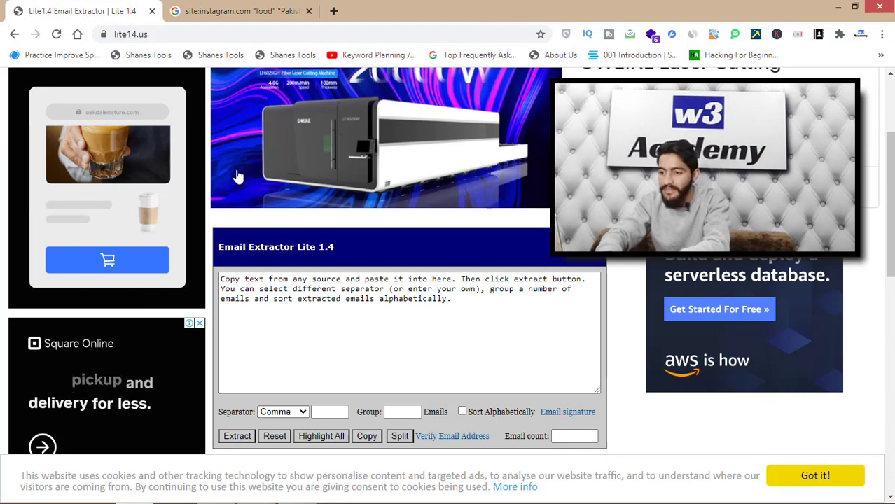
{"action": "left_click", "coordinate": [383, 320]}
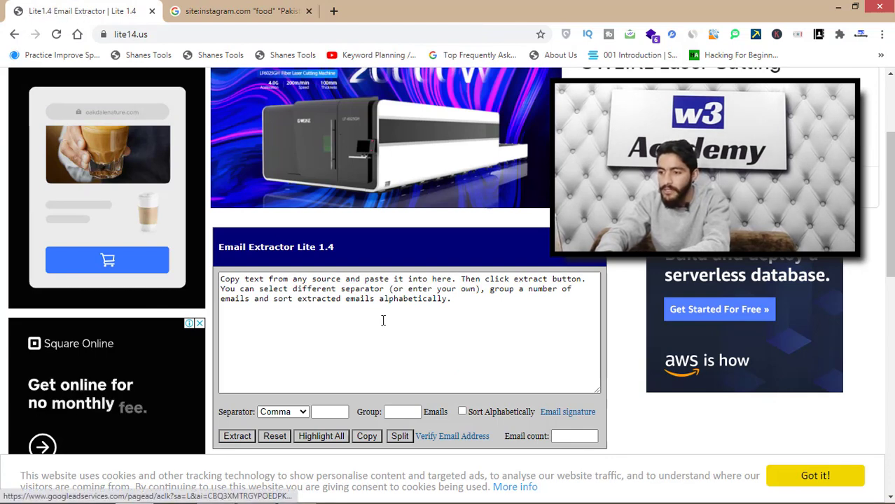
{"action": "left_click", "coordinate": [327, 297]}
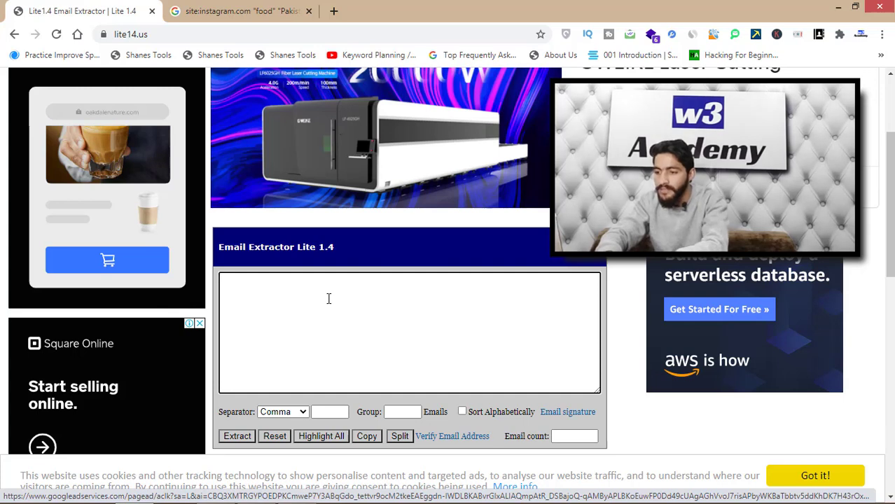
{"action": "right_click", "coordinate": [297, 280]}
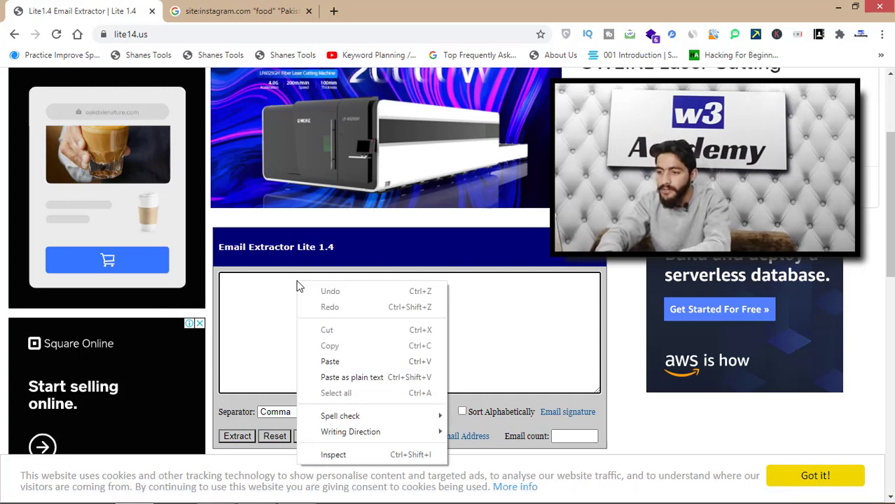
{"action": "left_click", "coordinate": [349, 363]}
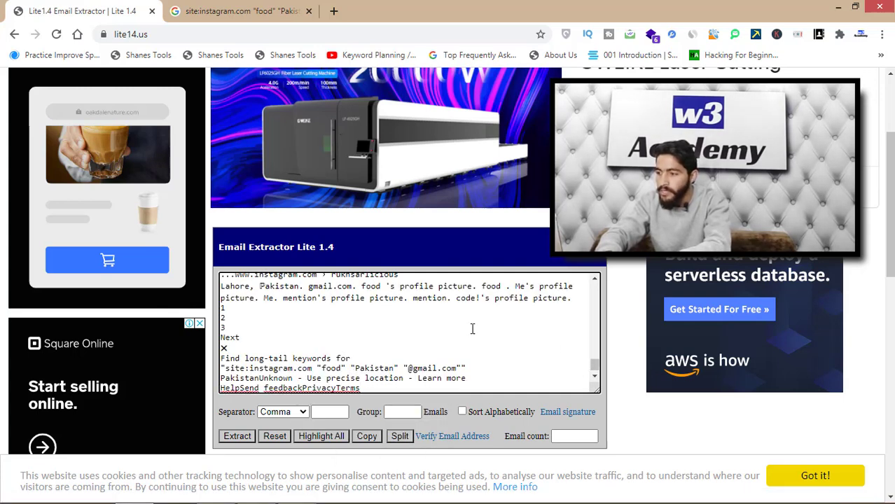
Set the separator to New Line, extract the email addresses from the pasted text and look through the resulting list.
{"action": "left_click", "coordinate": [295, 416]}
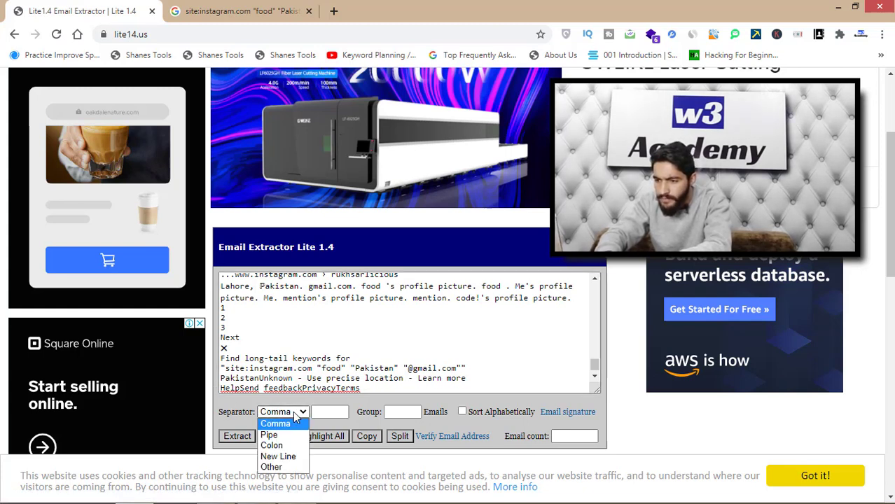
{"action": "left_click", "coordinate": [287, 458]}
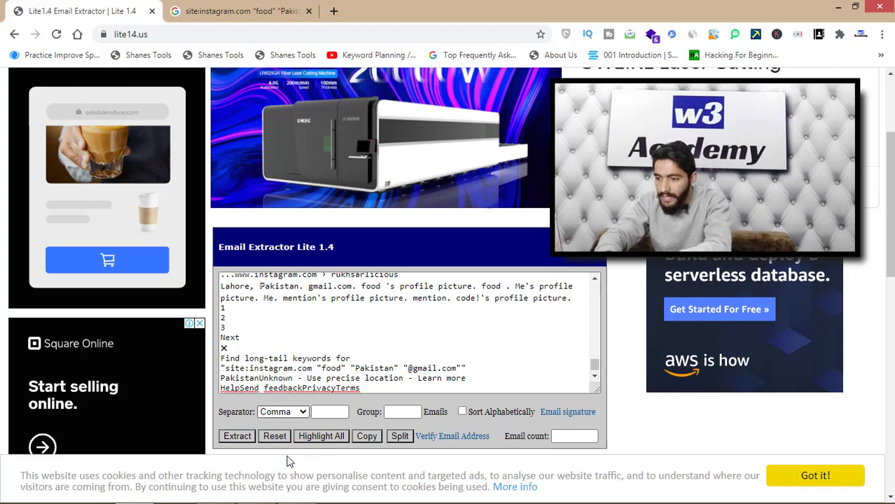
{"action": "left_click", "coordinate": [235, 436]}
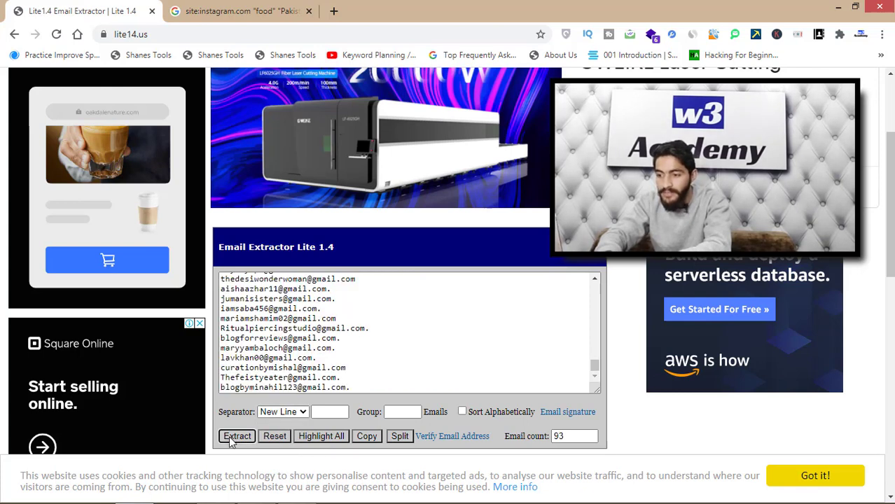
{"action": "left_click_drag", "start_coordinate": [594, 371], "coordinate": [599, 286]}
{"action": "scroll", "coordinate": [594, 329], "scroll_direction": "down", "scroll_amount": 10}
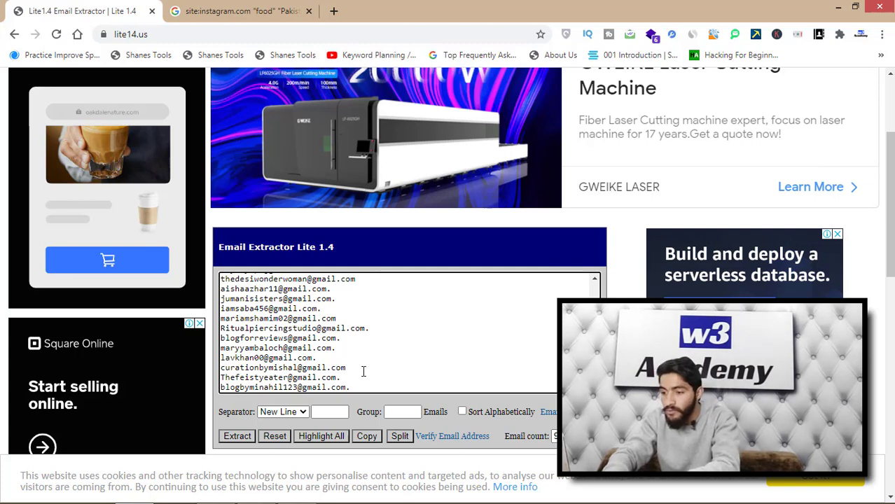
Copy the entire list of extracted email addresses from the Email Extractor Lite 1.4 text box.
{"action": "left_click_drag", "start_coordinate": [348, 378], "coordinate": [221, 247]}
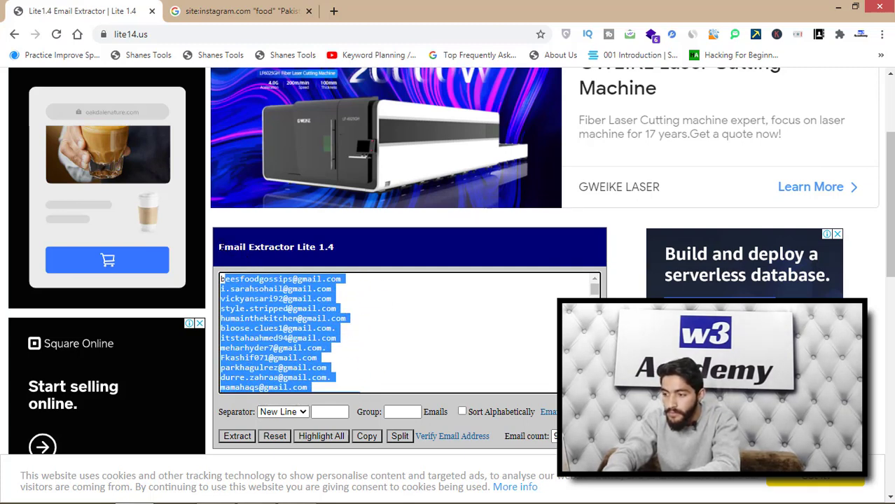
{"action": "right_click", "coordinate": [257, 308]}
{"action": "left_click", "coordinate": [311, 123]}
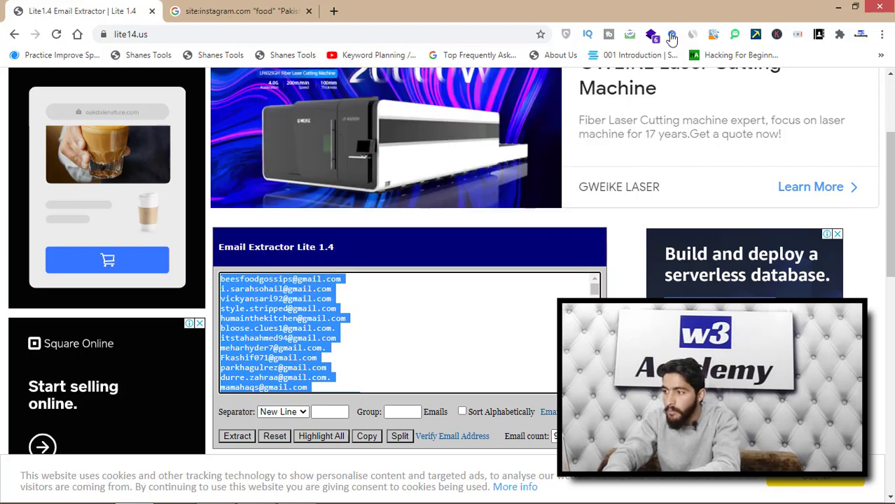
Create a new text document on the desktop, open it in Notepad and paste the copied email addresses into it.
{"action": "left_click", "coordinate": [838, 6]}
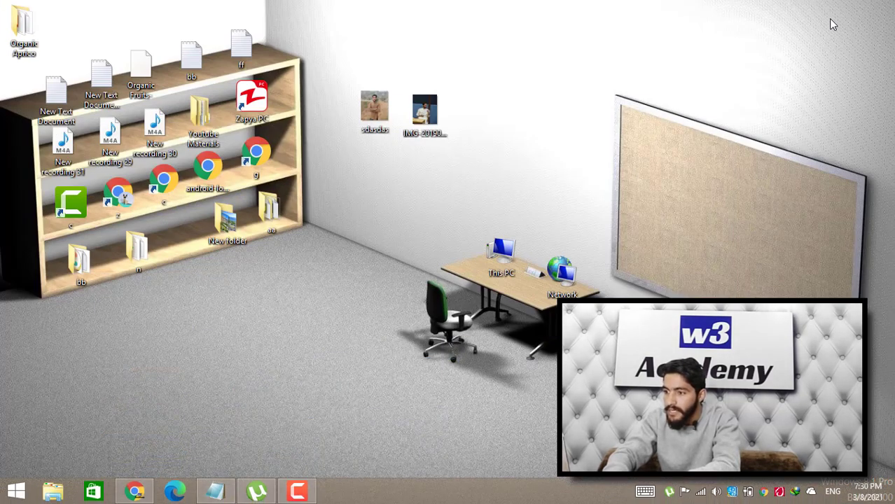
{"action": "right_click", "coordinate": [554, 48]}
{"action": "mouse_move", "coordinate": [511, 194]}
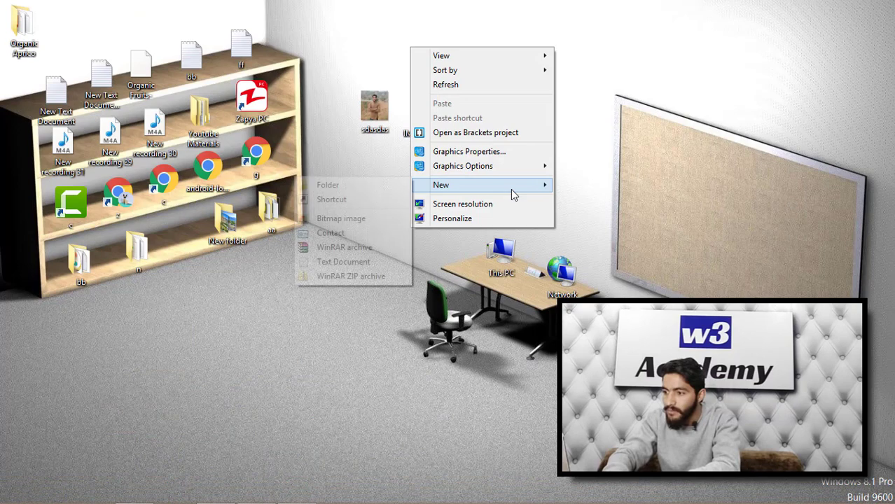
{"action": "left_click", "coordinate": [330, 263]}
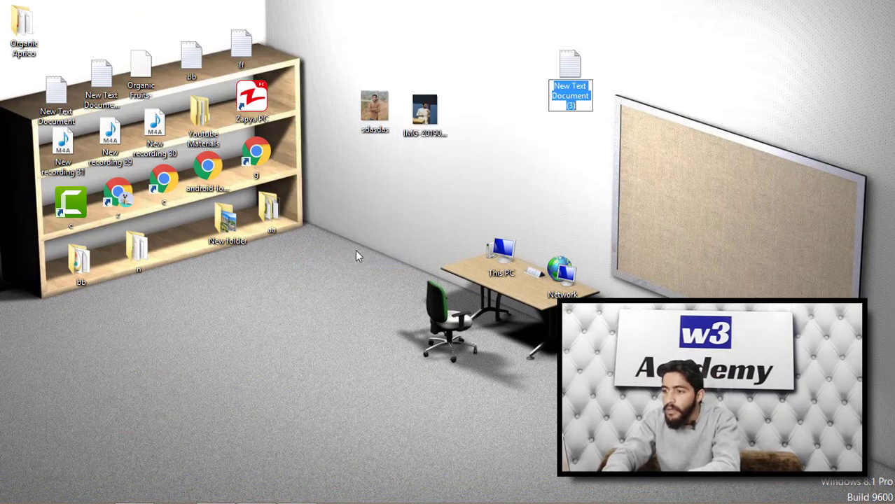
{"action": "left_click", "coordinate": [634, 57]}
{"action": "double_click", "coordinate": [570, 98]}
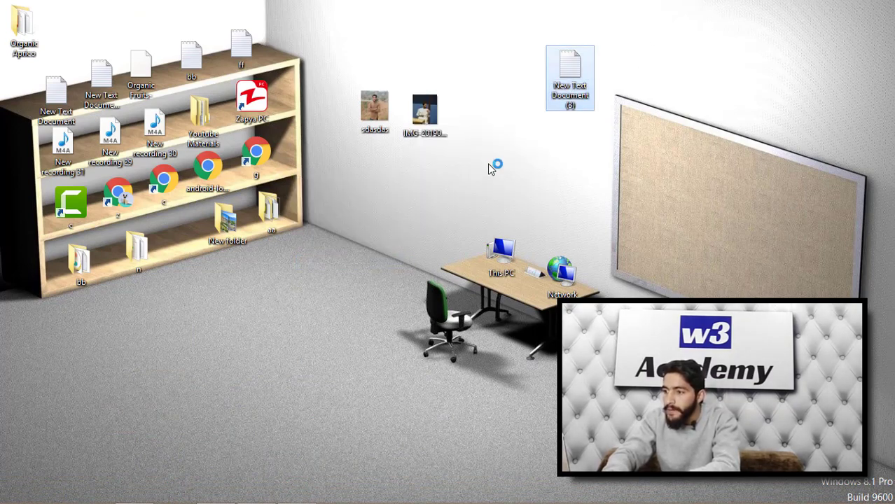
{"action": "key", "text": "ctrl+v"}
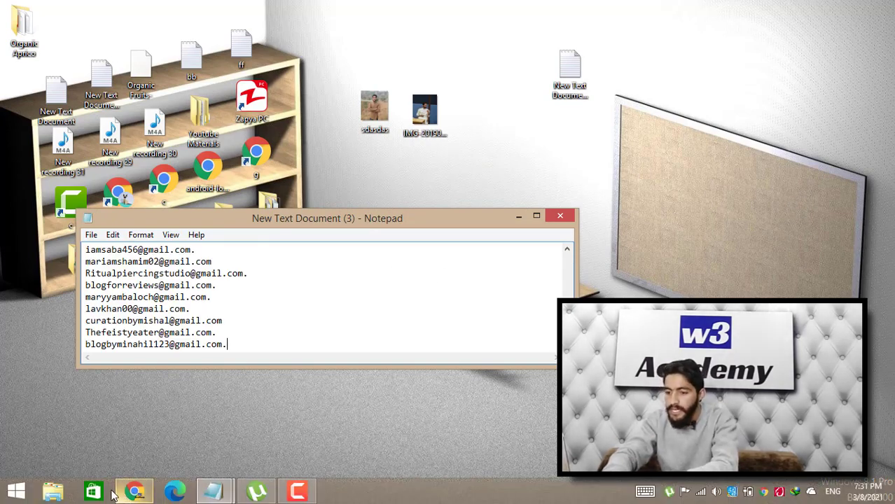
{"action": "left_click", "coordinate": [134, 490]}
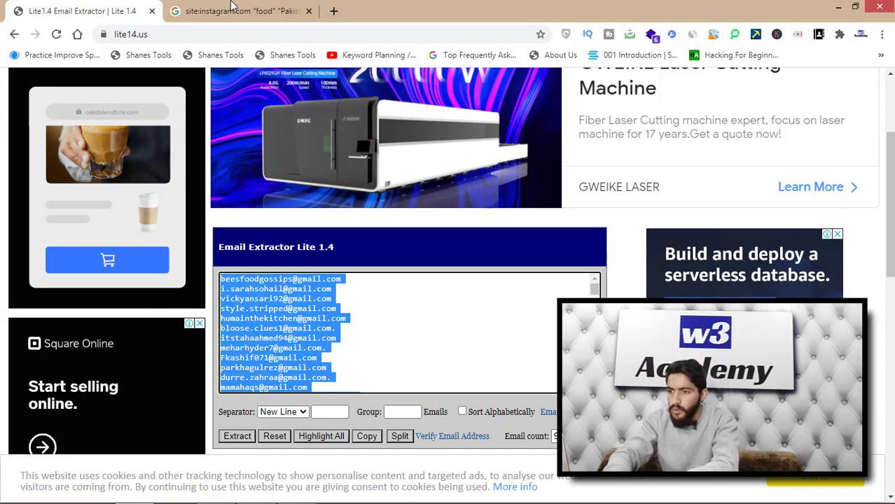
{"action": "left_click", "coordinate": [230, 9]}
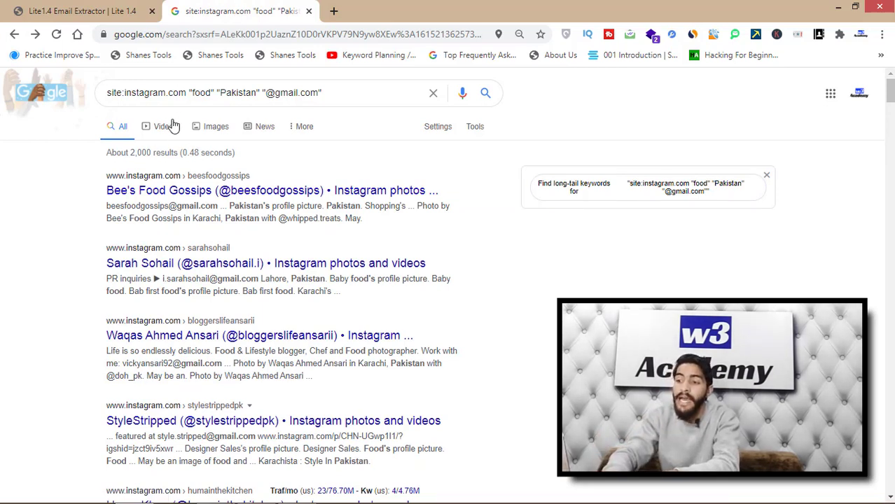
{"action": "double_click", "coordinate": [211, 93]}
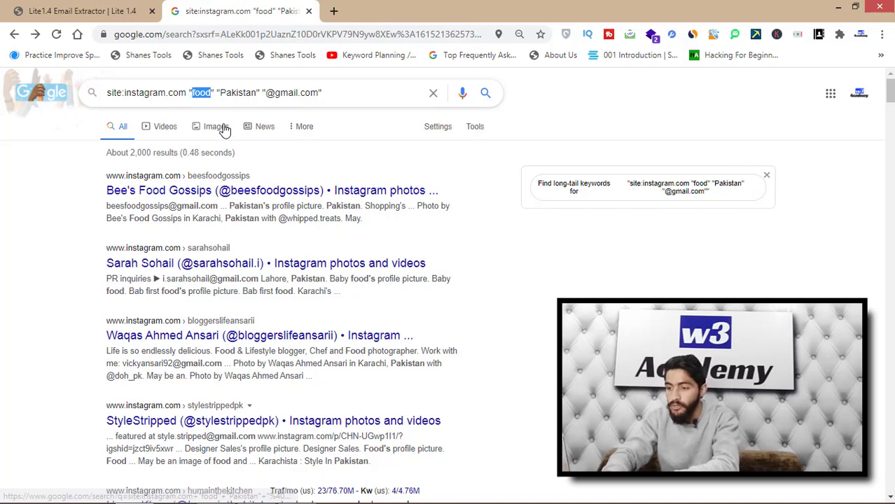
{"action": "type", "text": "organic food"}
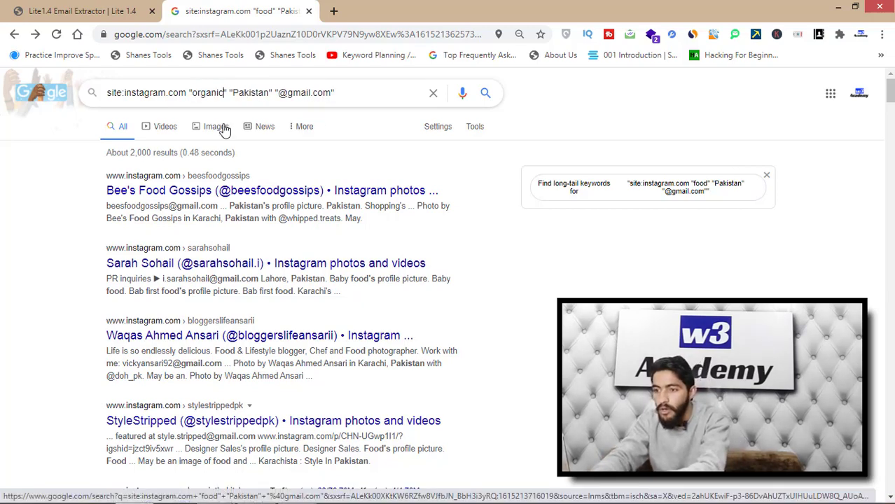
{"action": "key", "text": "Return"}
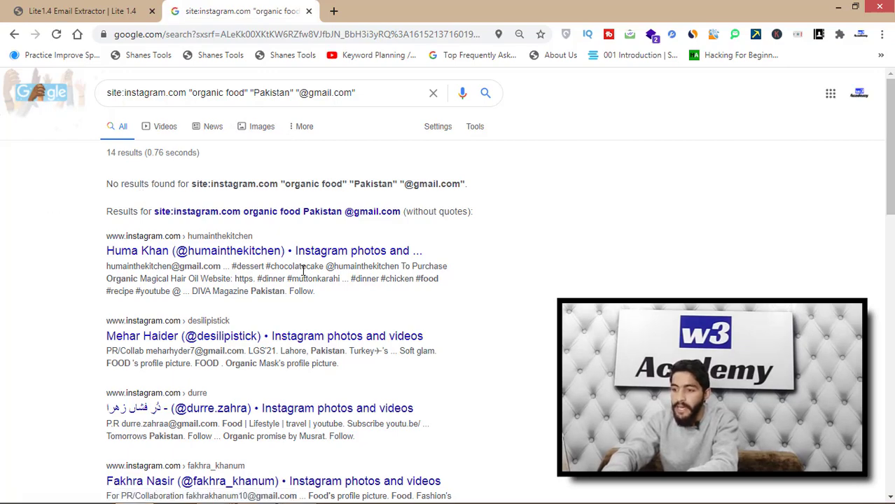
Copy the organic food search results into the Email Extractor Lite 1.4 text box and extract their email addresses.
{"action": "left_click_drag", "start_coordinate": [892, 153], "coordinate": [867, 119]}
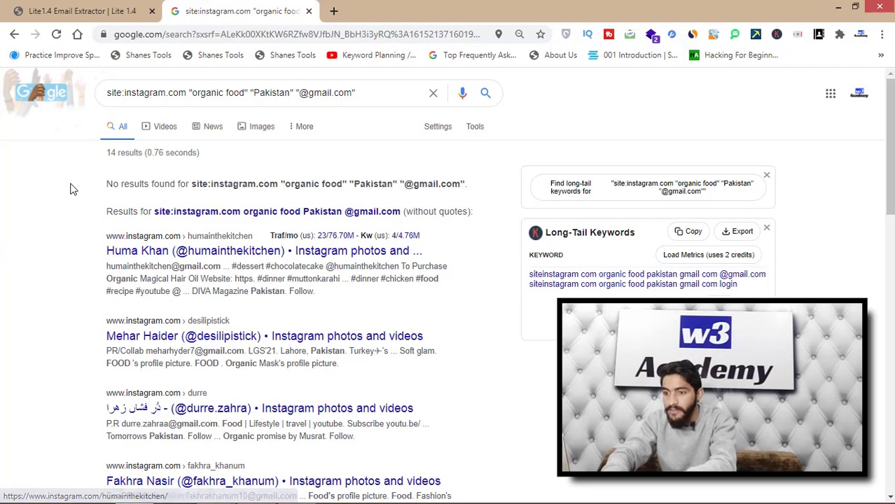
{"action": "left_click_drag", "start_coordinate": [70, 186], "coordinate": [294, 503]}
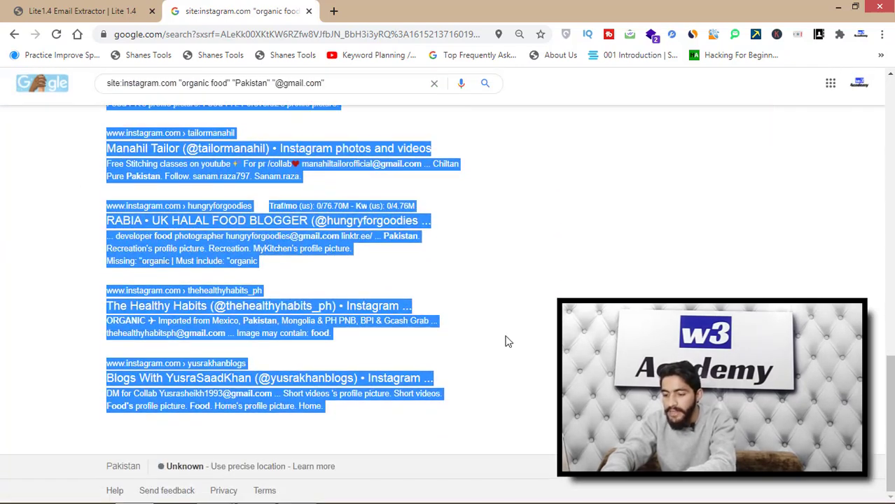
{"action": "left_click", "coordinate": [79, 9]}
{"action": "key", "text": "ctrl+v"}
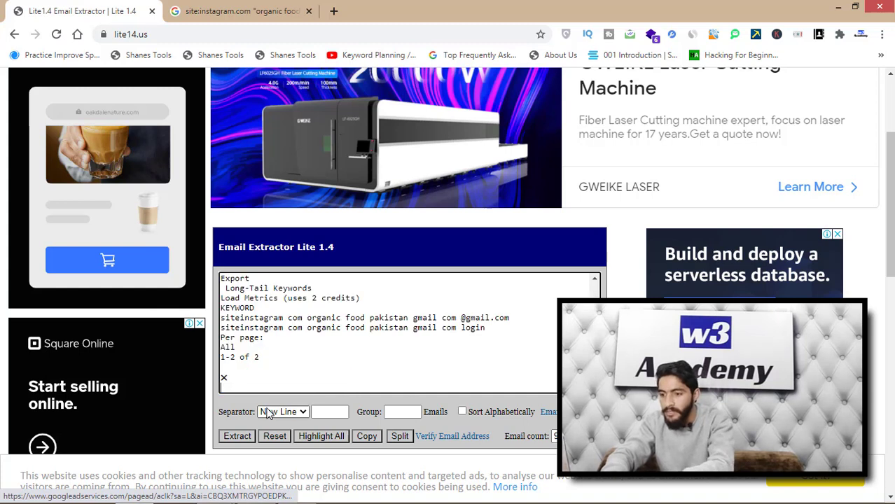
{"action": "left_click", "coordinate": [236, 436]}
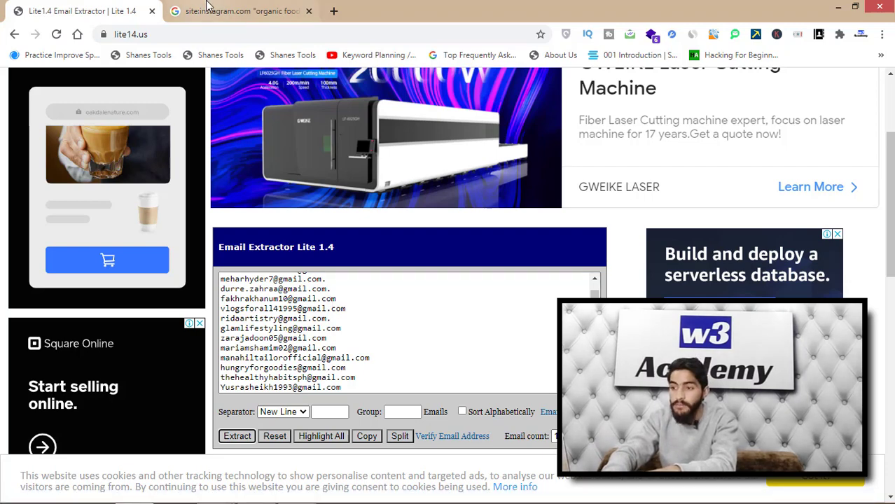
{"action": "left_click", "coordinate": [245, 11]}
{"action": "left_click_drag", "start_coordinate": [889, 424], "coordinate": [889, 146]}
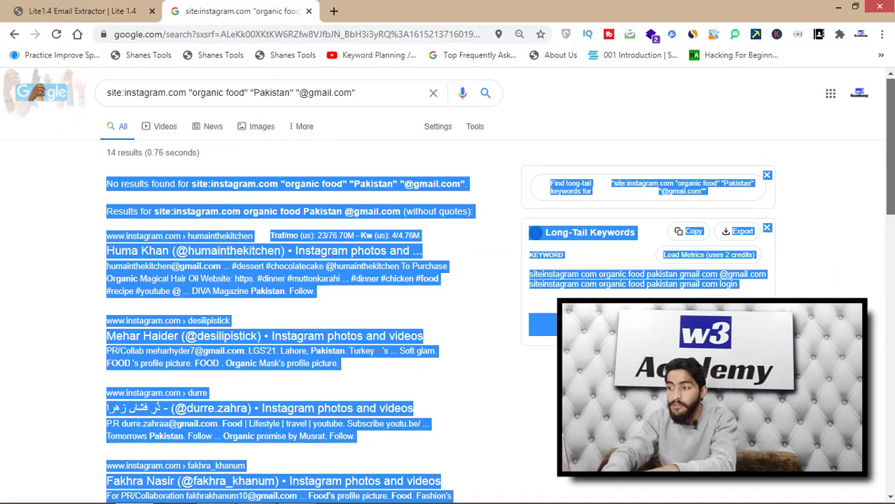
{"action": "left_click", "coordinate": [55, 257]}
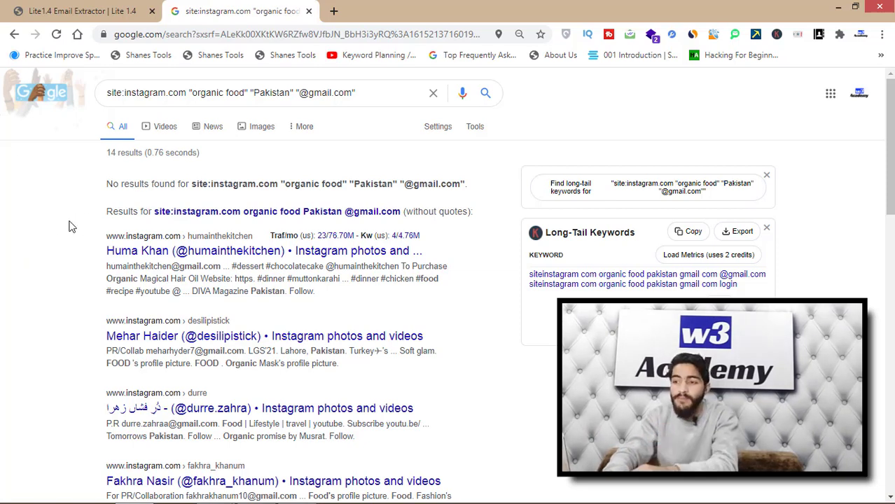
{"action": "left_click_drag", "start_coordinate": [245, 94], "coordinate": [191, 93]}
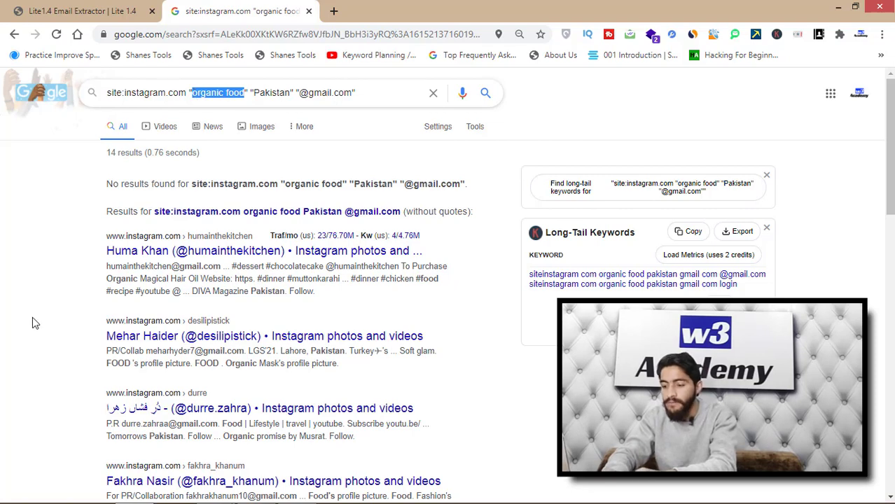
{"action": "key", "text": "BackSpace"}
{"action": "type", "text": "cricket"}
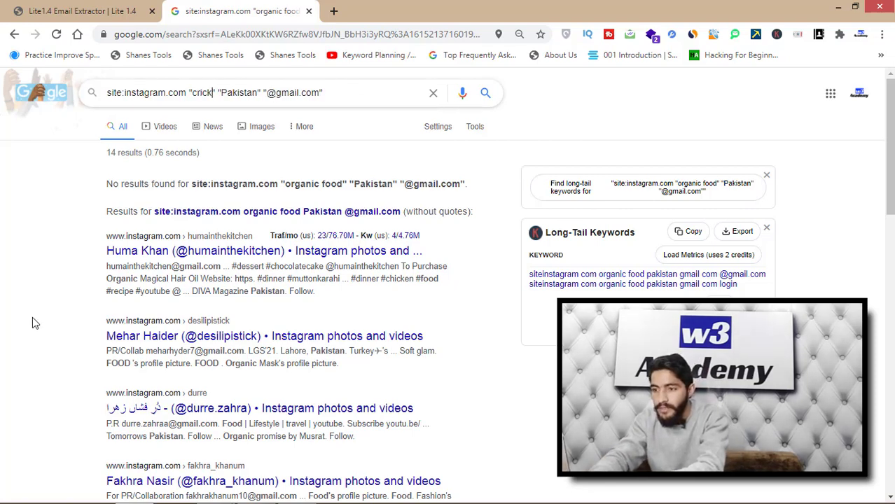
{"action": "key", "text": "Return"}
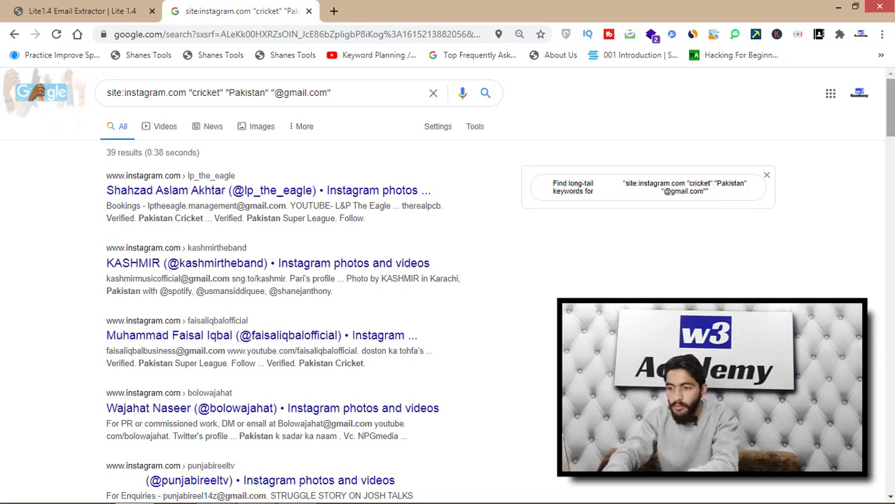
Copy the whole cricket results page, replace the Email Extractor Lite 1.4 text with it and extract the email addresses.
{"action": "left_click_drag", "start_coordinate": [89, 172], "coordinate": [258, 384]}
{"action": "key", "text": "ctrl+a"}
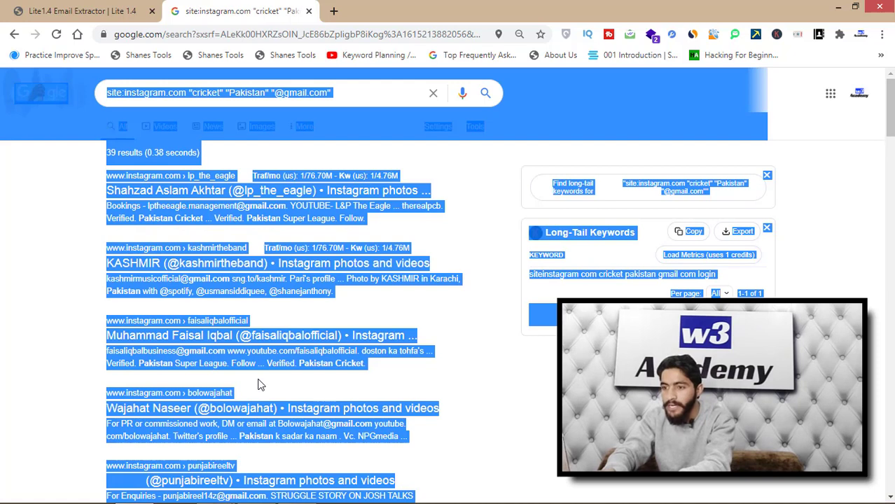
{"action": "left_click", "coordinate": [81, 11]}
{"action": "left_click", "coordinate": [385, 370]}
{"action": "key", "text": "ctrl+a"}
{"action": "key", "text": "ctrl+v"}
{"action": "left_click", "coordinate": [238, 436]}
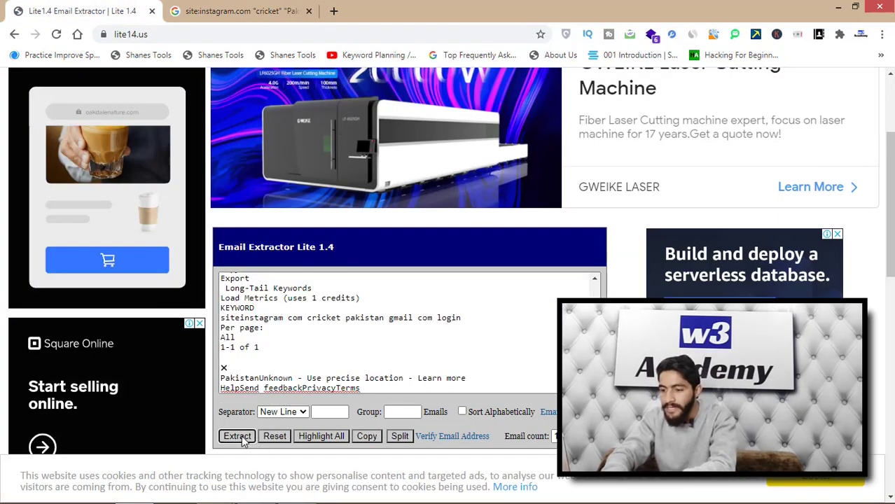